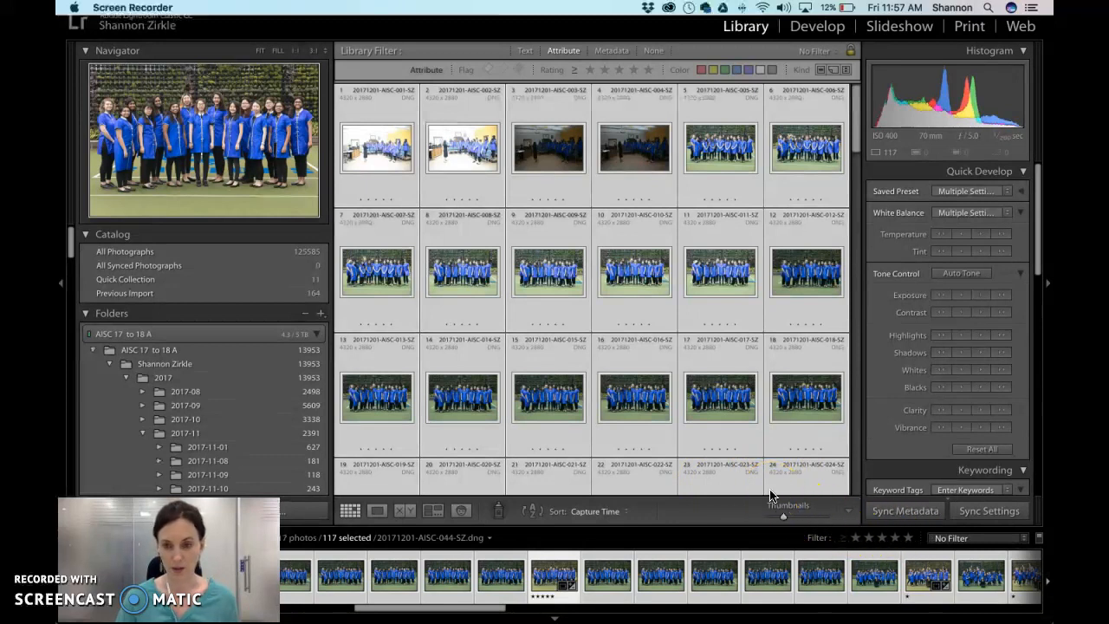
# - Filter the folder's photos with the Rated filter preset
pyautogui.press('super+l')
pyautogui.press('super+l')
pyautogui.click(970, 537)
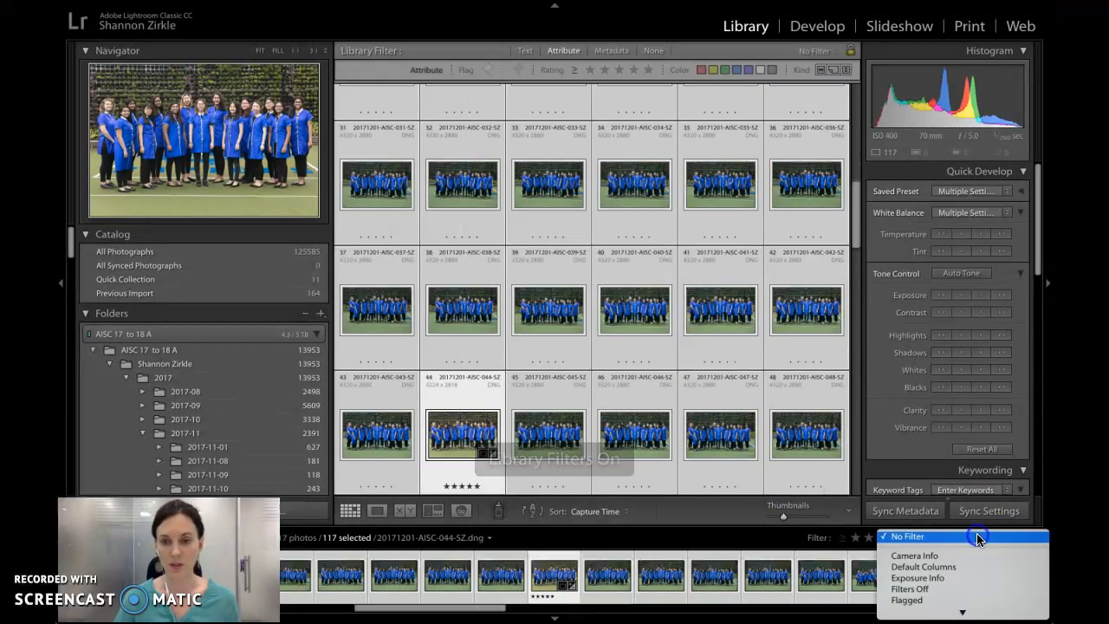
pyautogui.click(947, 560)
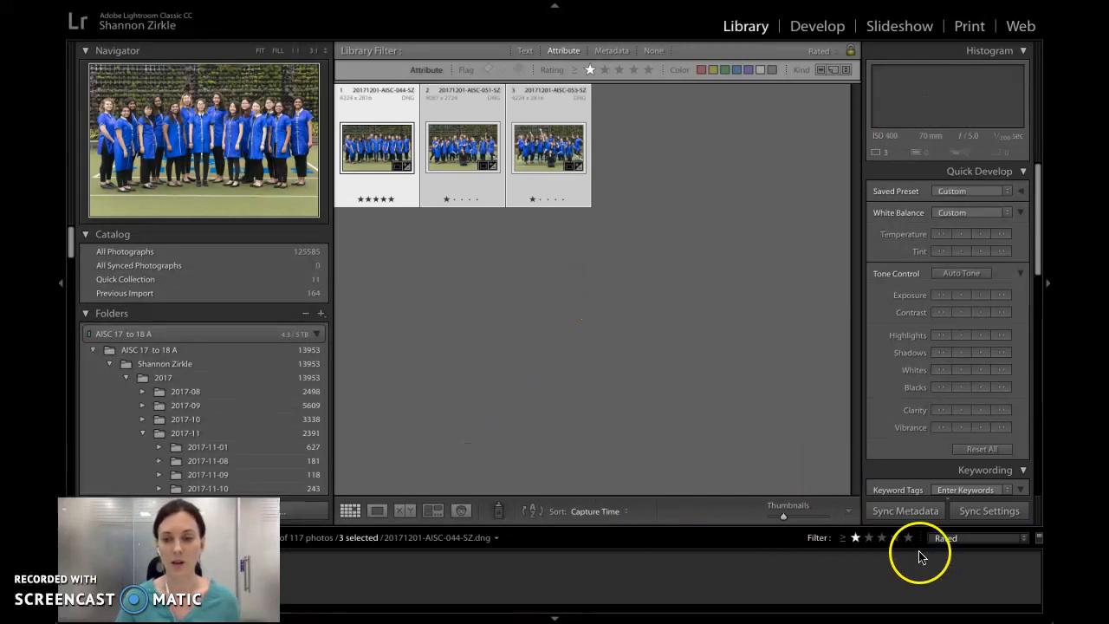
# - Turn the library filters off and back on, keeping the Rated preset selected
pyautogui.click(961, 538)
pyautogui.click(960, 540)
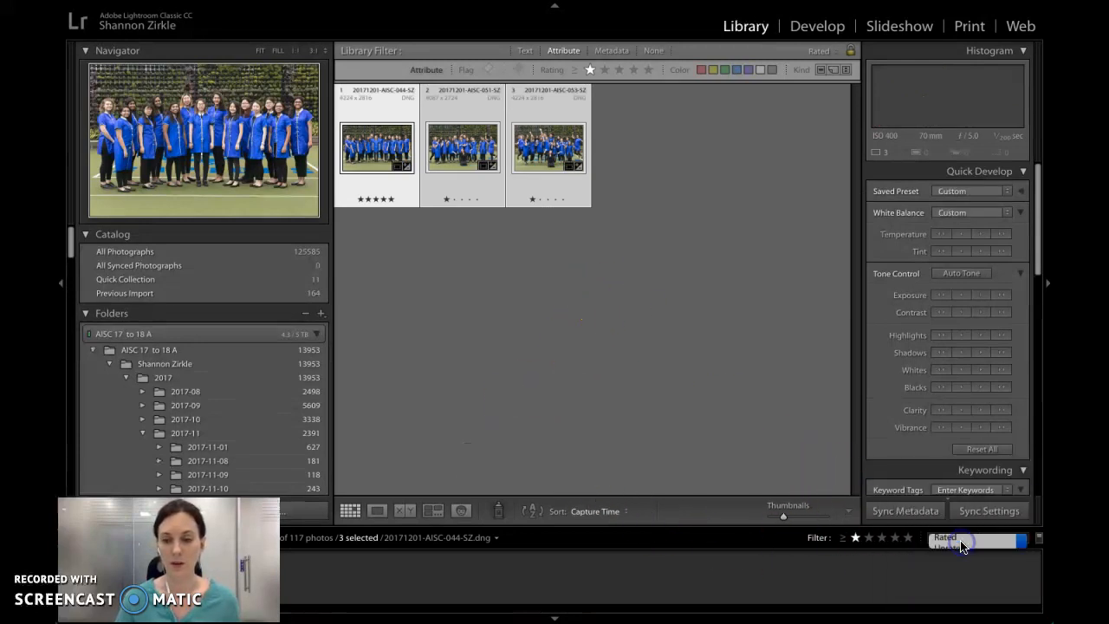
pyautogui.hotkey('ctrl', 'l')
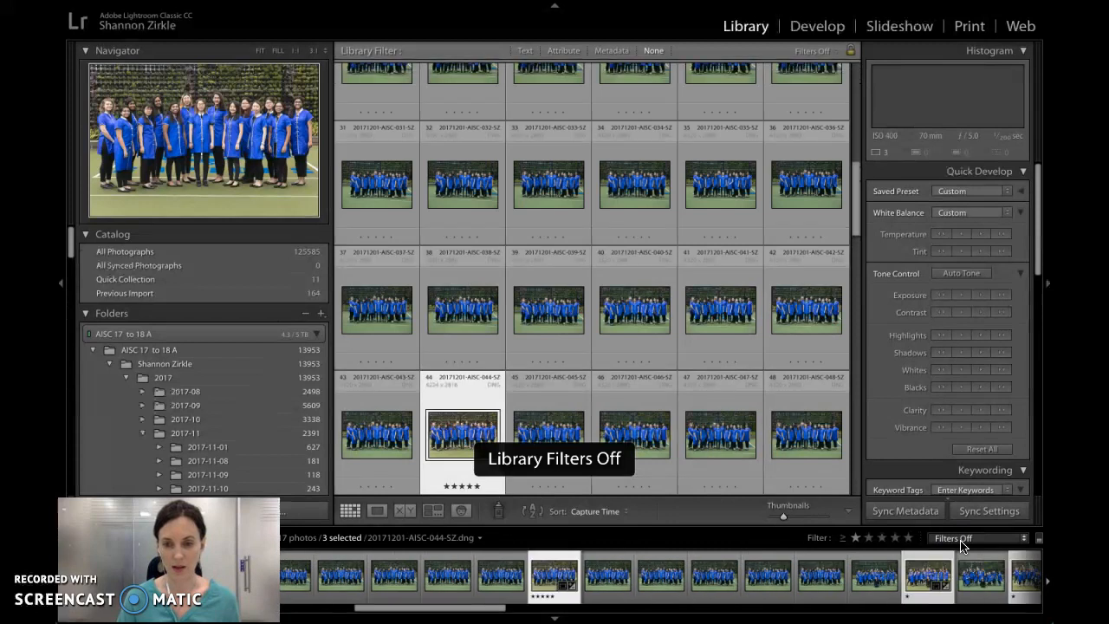
pyautogui.hotkey('ctrl', 'l')
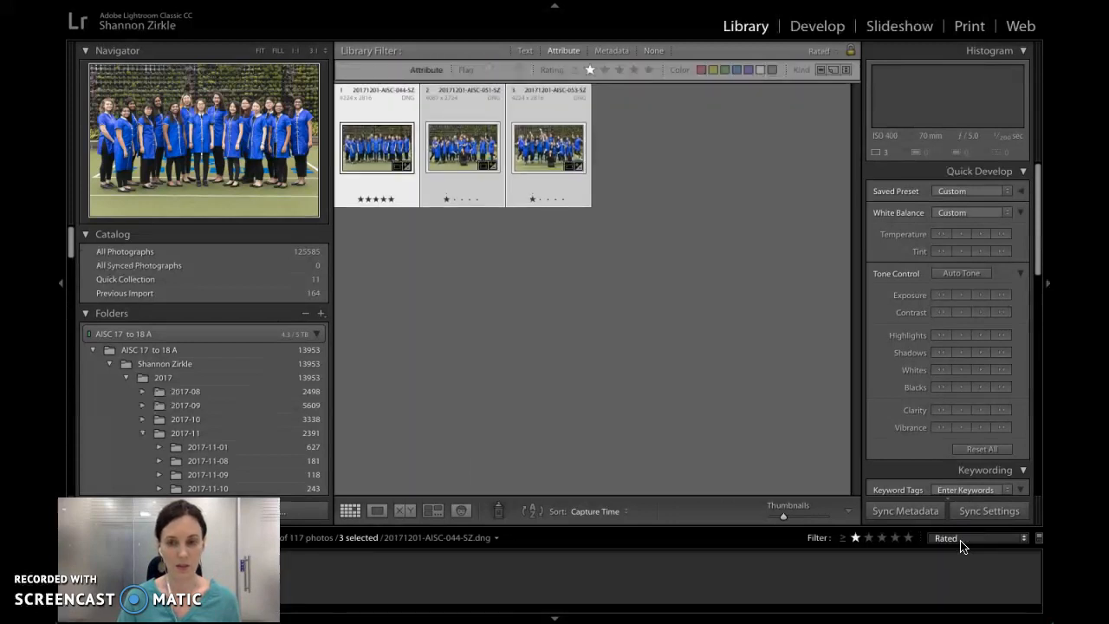
pyautogui.click(960, 540)
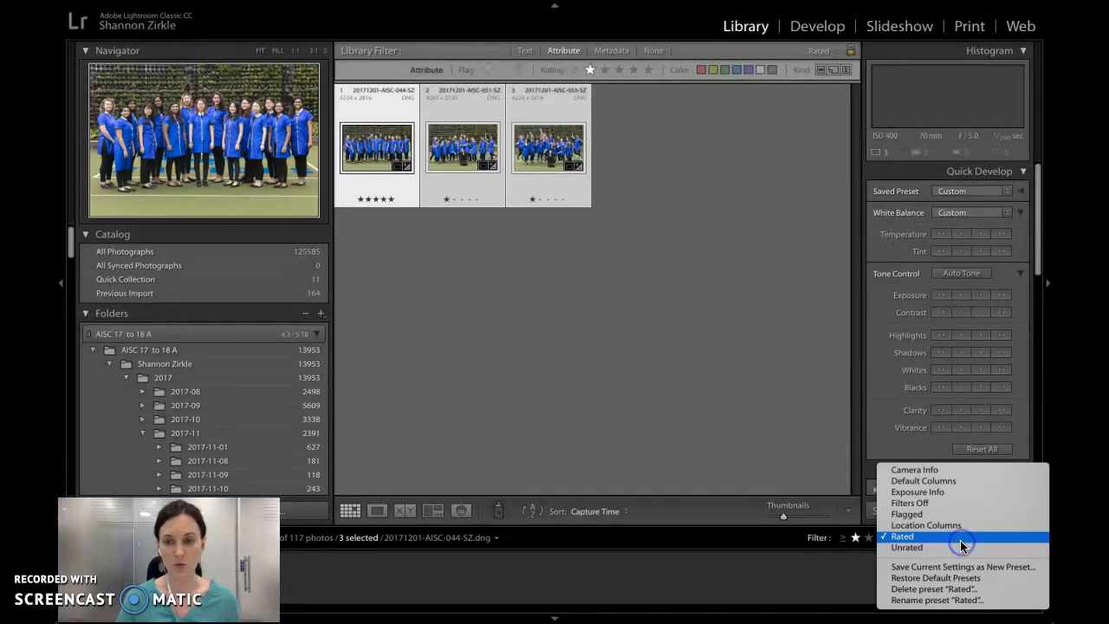
pyautogui.click(971, 534)
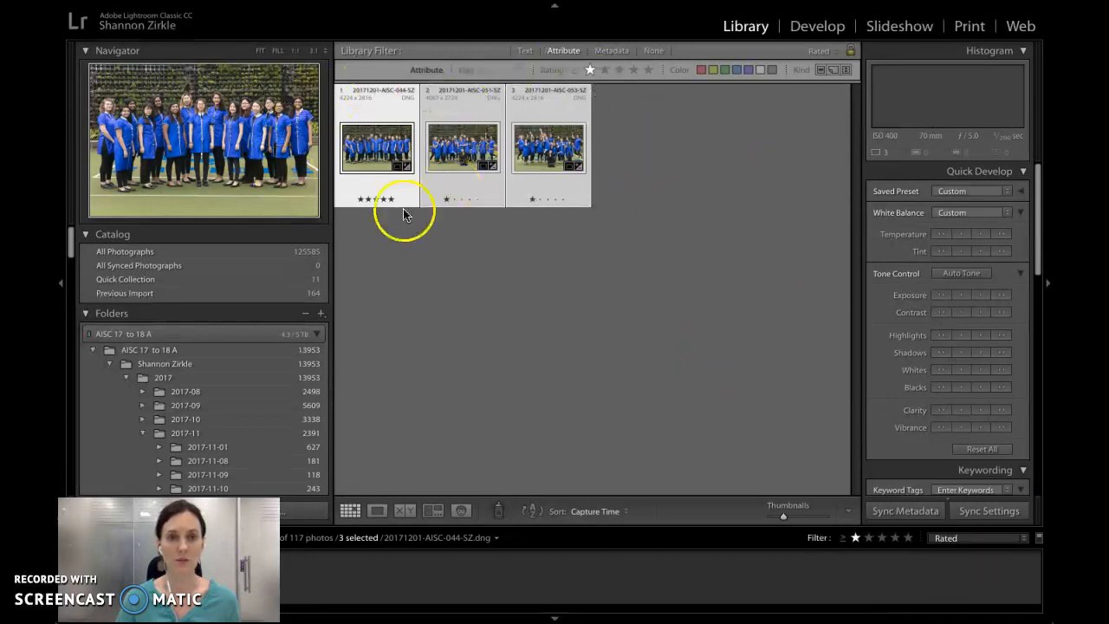
# - Collapse the 2017-11 folder in the folder tree
pyautogui.scroll(-10, 247, 439)
pyautogui.scroll(-2, 247, 439)
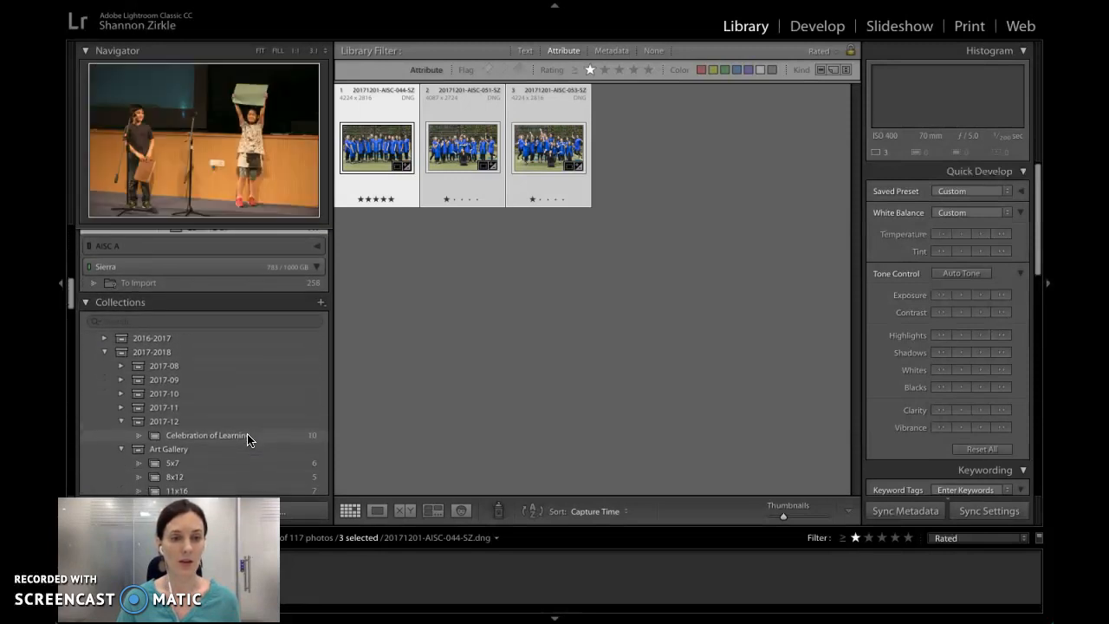
pyautogui.scroll(2, 247, 439)
pyautogui.scroll(-1, 247, 439)
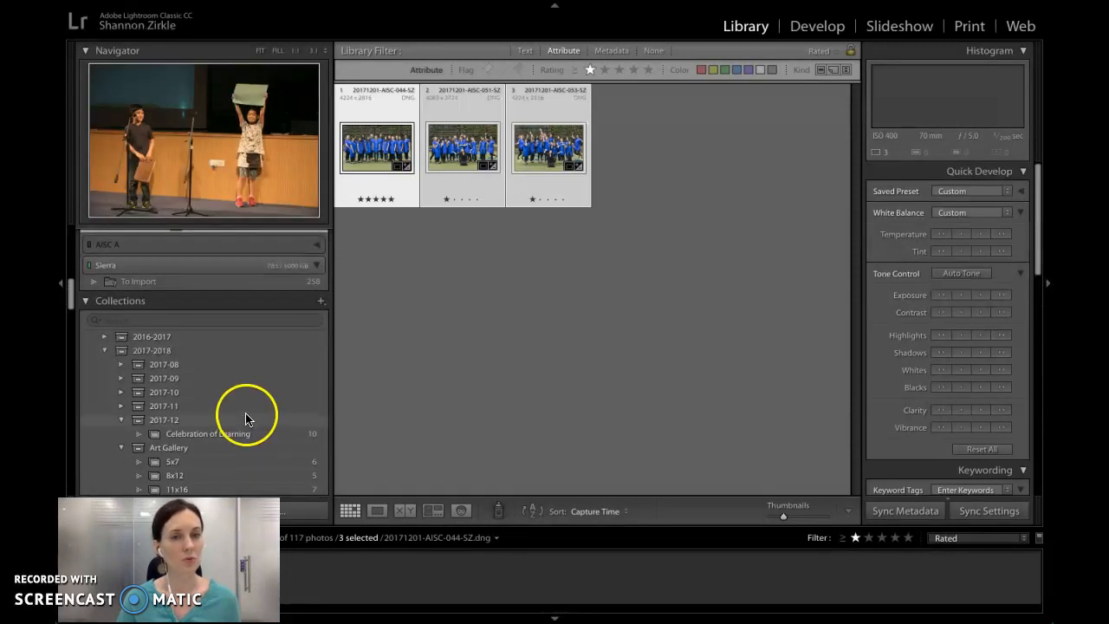
pyautogui.scroll(6, 249, 429)
pyautogui.scroll(3, 249, 413)
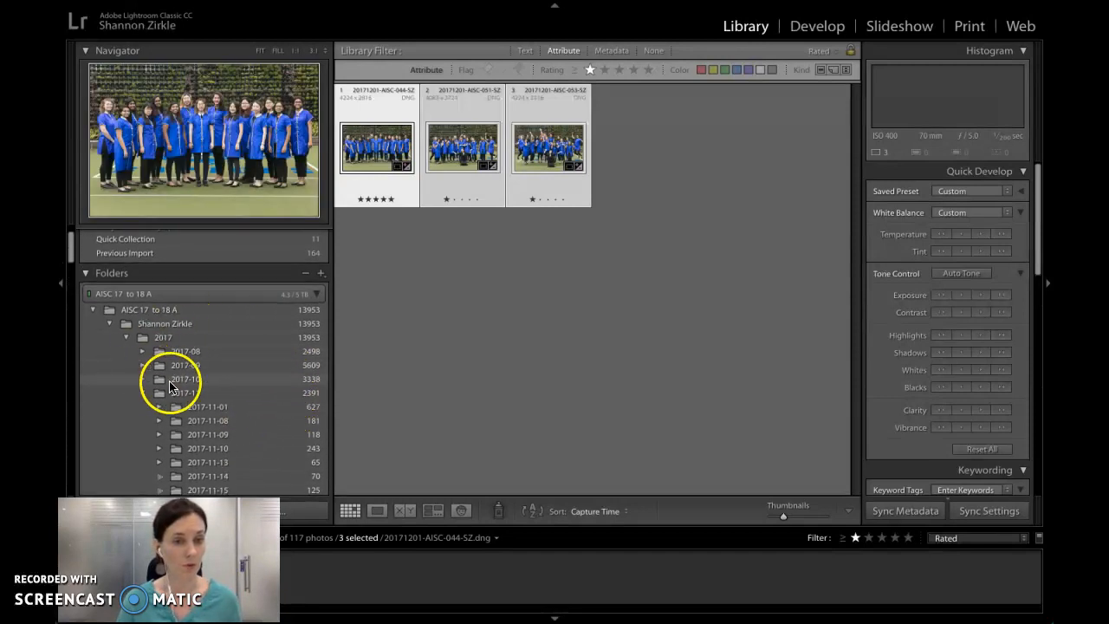
pyautogui.click(143, 396)
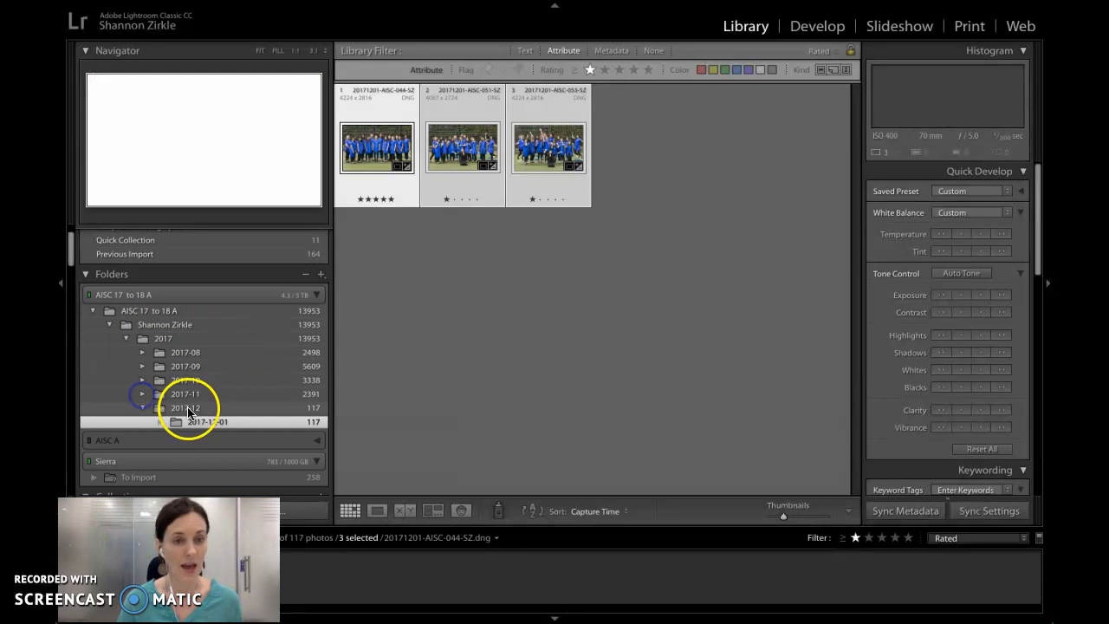
# - Examine the 2017-2018 collection sets and the options for creating a new collection
pyautogui.scroll(-6, 192, 409)
pyautogui.scroll(2, 199, 411)
pyautogui.scroll(-1, 198, 411)
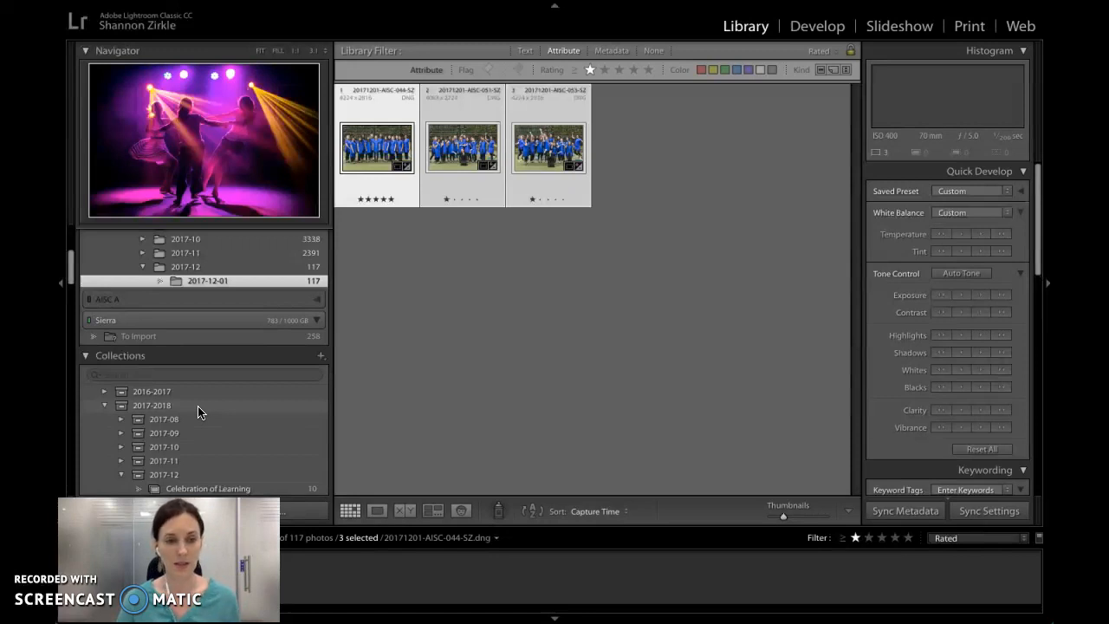
pyautogui.scroll(-2, 221, 436)
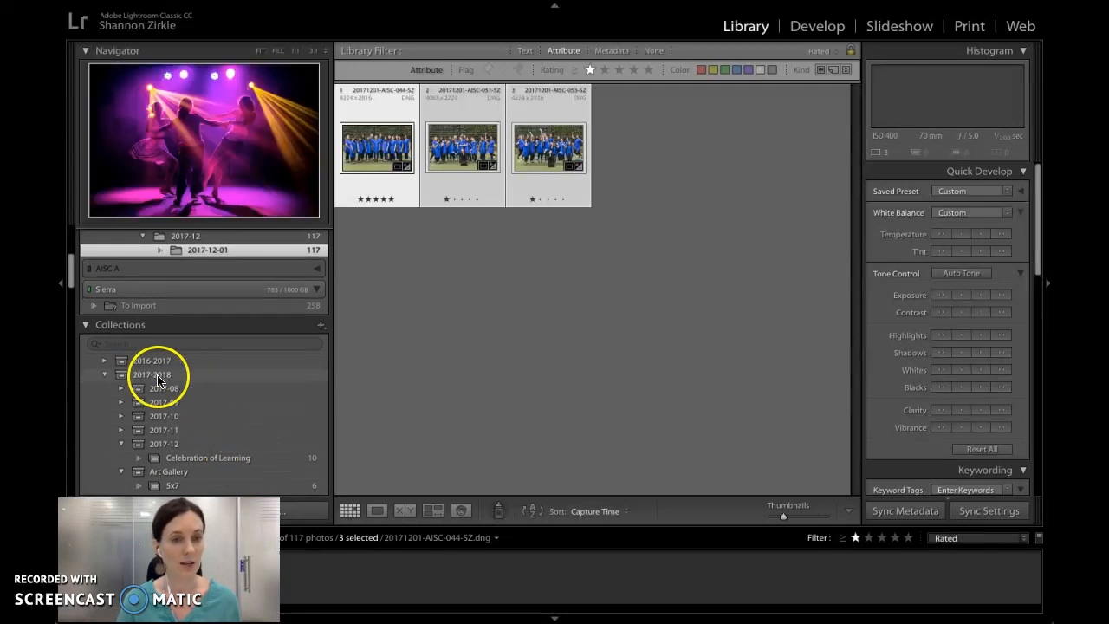
pyautogui.scroll(-4, 245, 468)
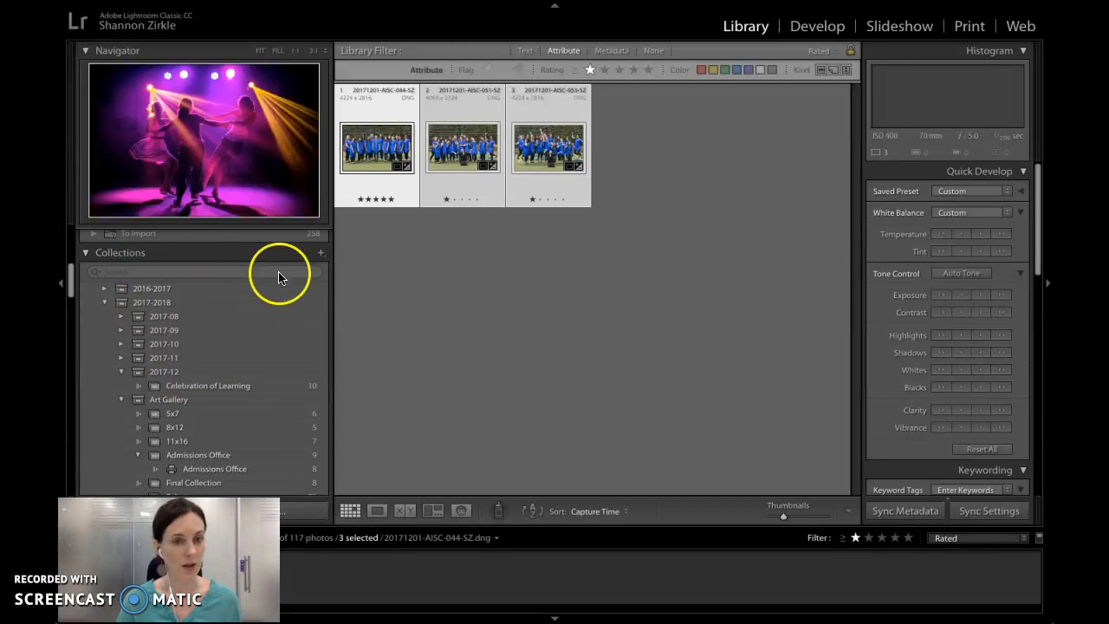
pyautogui.click(320, 252)
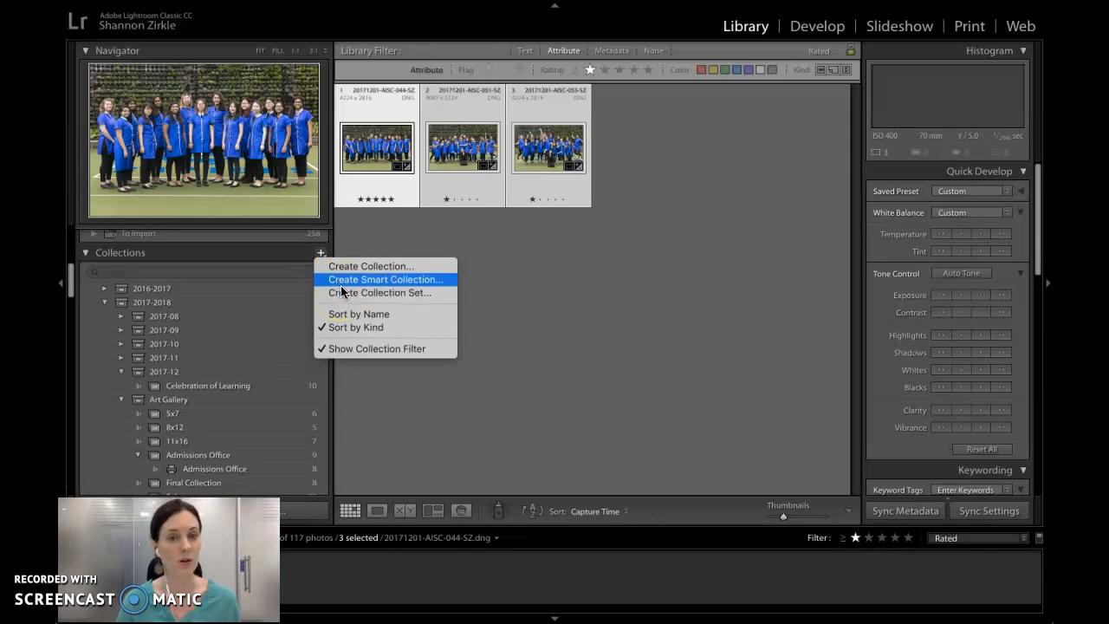
pyautogui.click(230, 373)
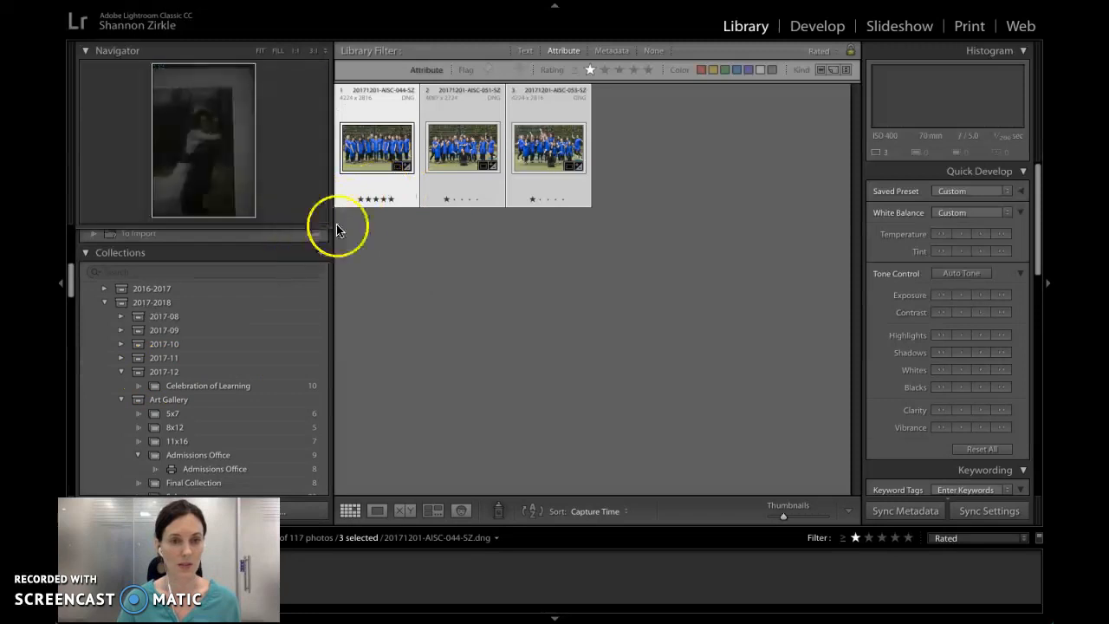
# - Create a collection named Choir inside the 2017-12 collection set, including the selected photos
pyautogui.rightClick(180, 373)
pyautogui.click(214, 382)
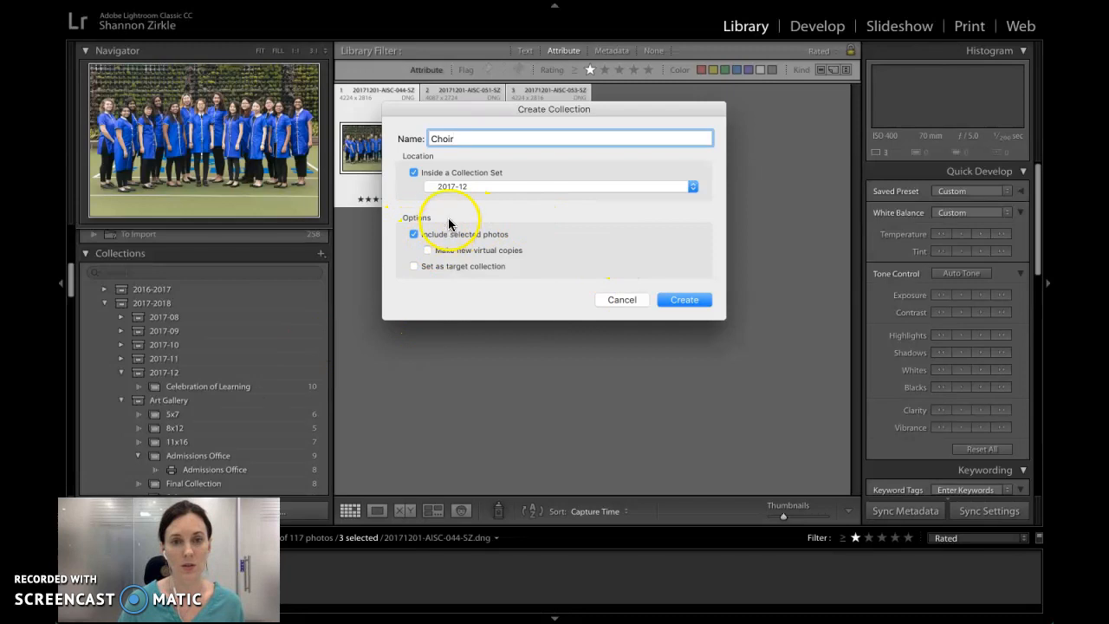
pyautogui.moveTo(470, 110); pyautogui.dragTo(593, 219)
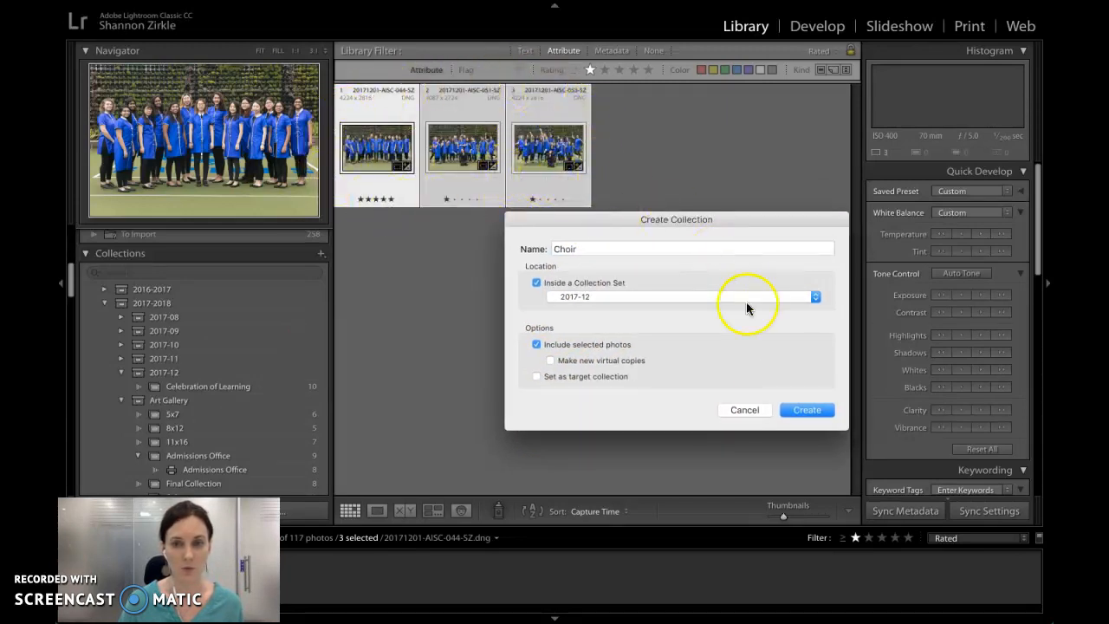
pyautogui.click(801, 411)
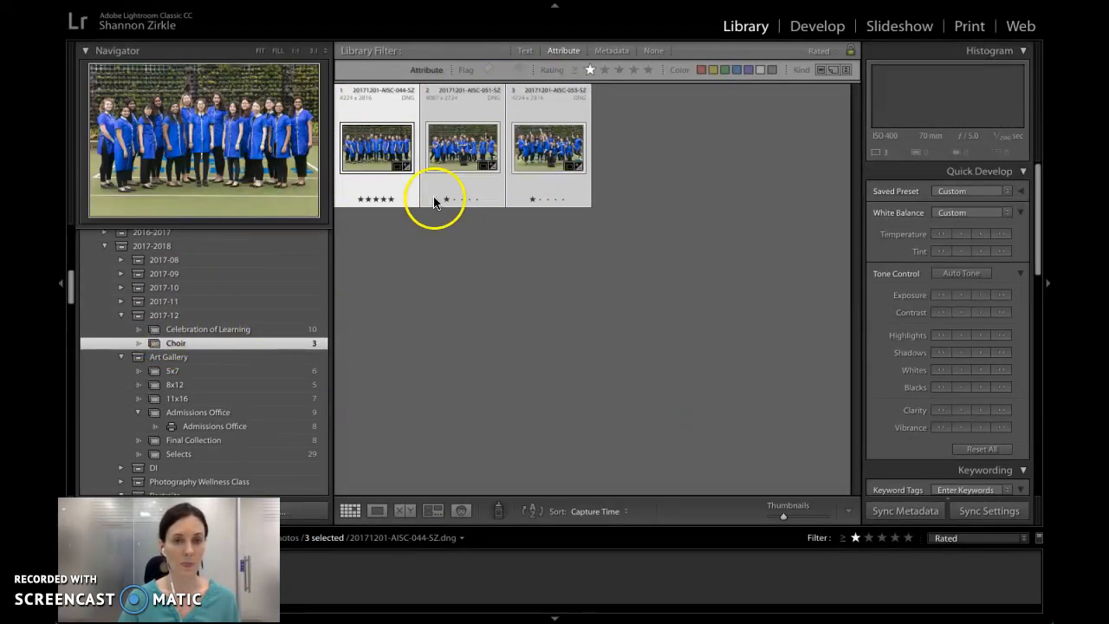
pyautogui.scroll(1, 247, 341)
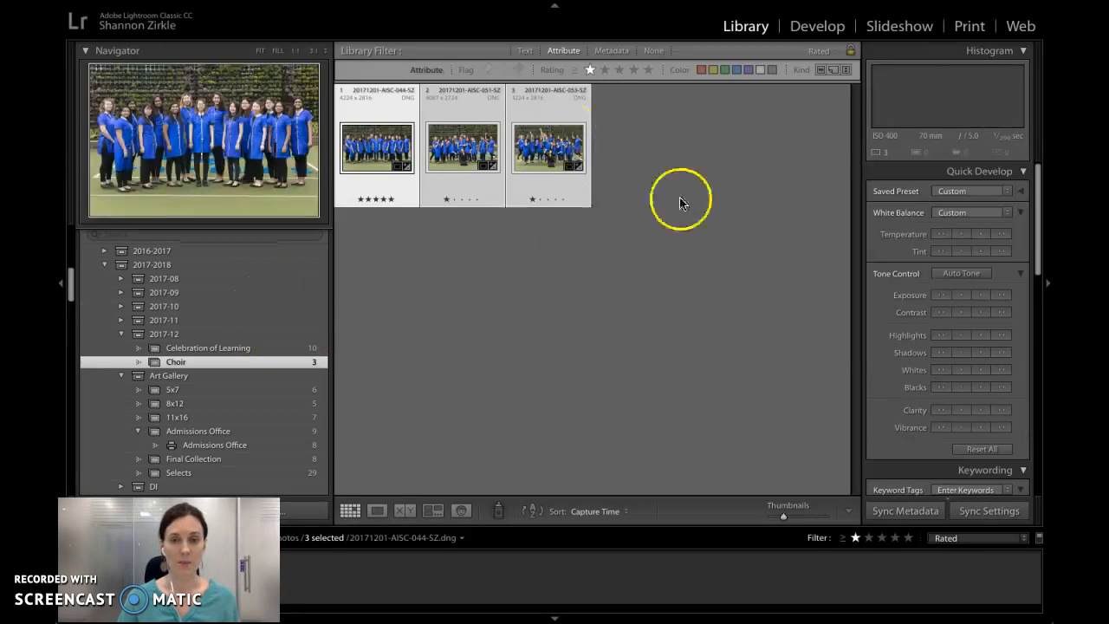
# - Add the keywords "choir, high school" to the three selected choir photos
pyautogui.scroll(-1, 898, 328)
pyautogui.scroll(-2, 898, 327)
pyautogui.click(906, 412)
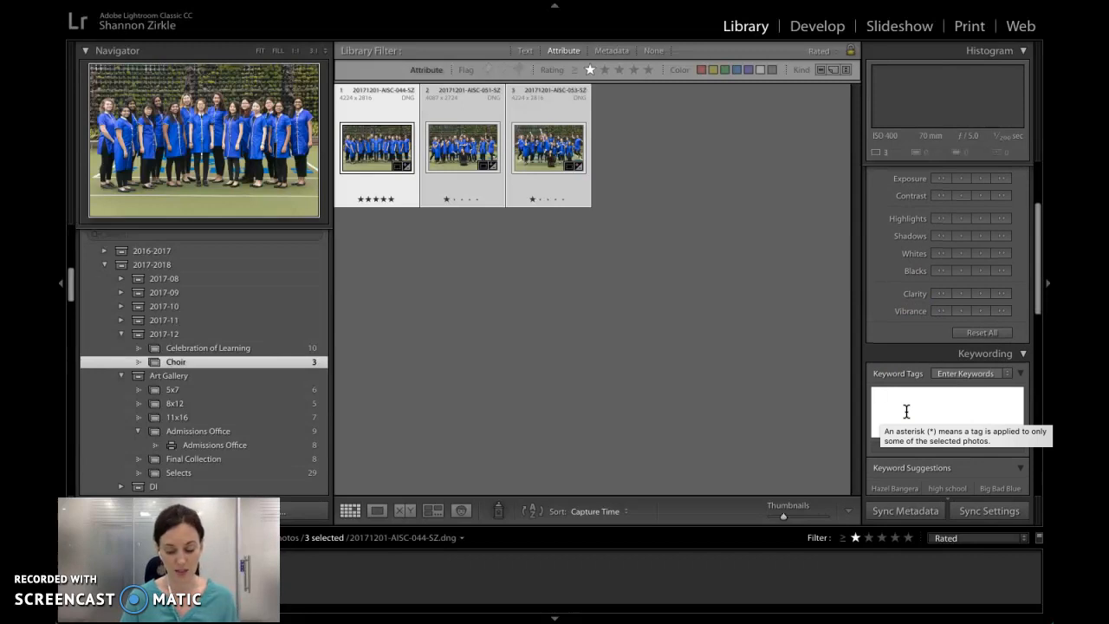
pyautogui.write('choir,')
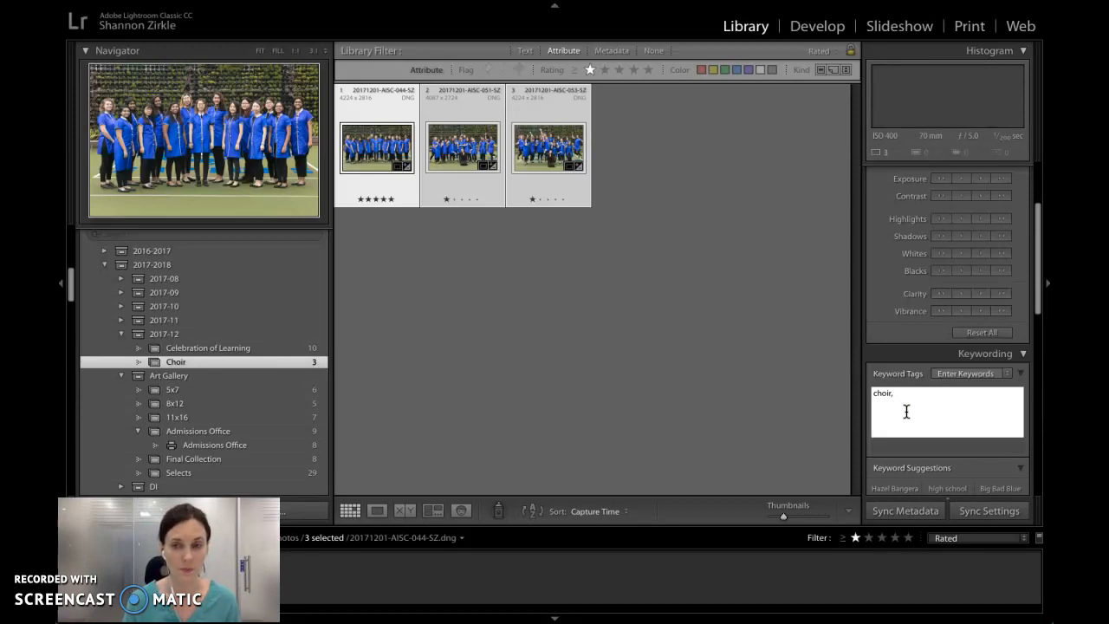
pyautogui.write('high school,')
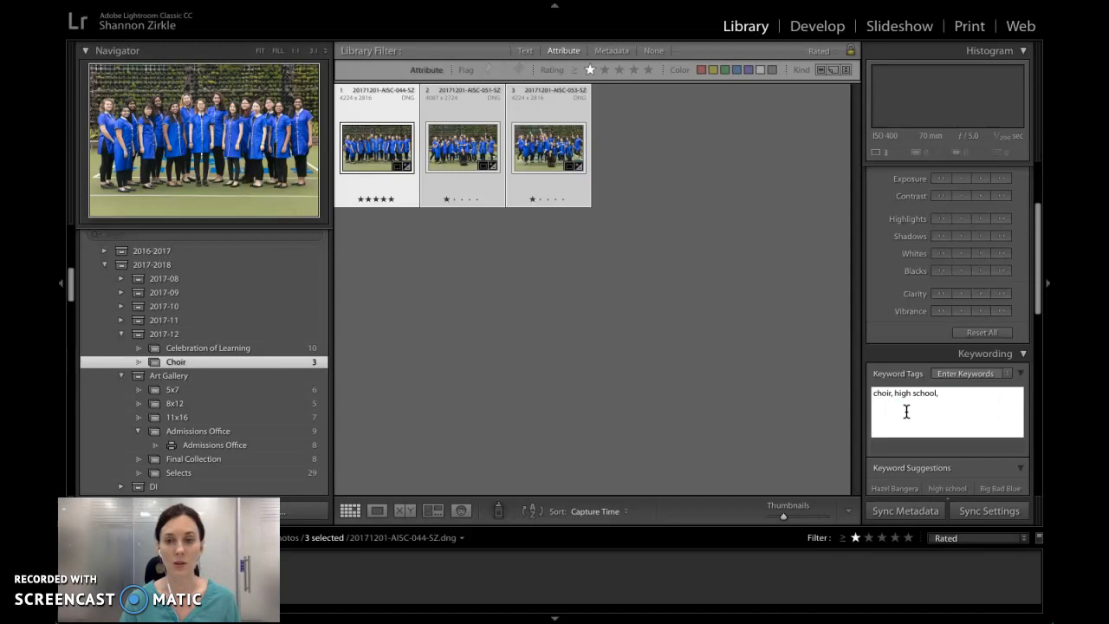
pyautogui.press('Return')
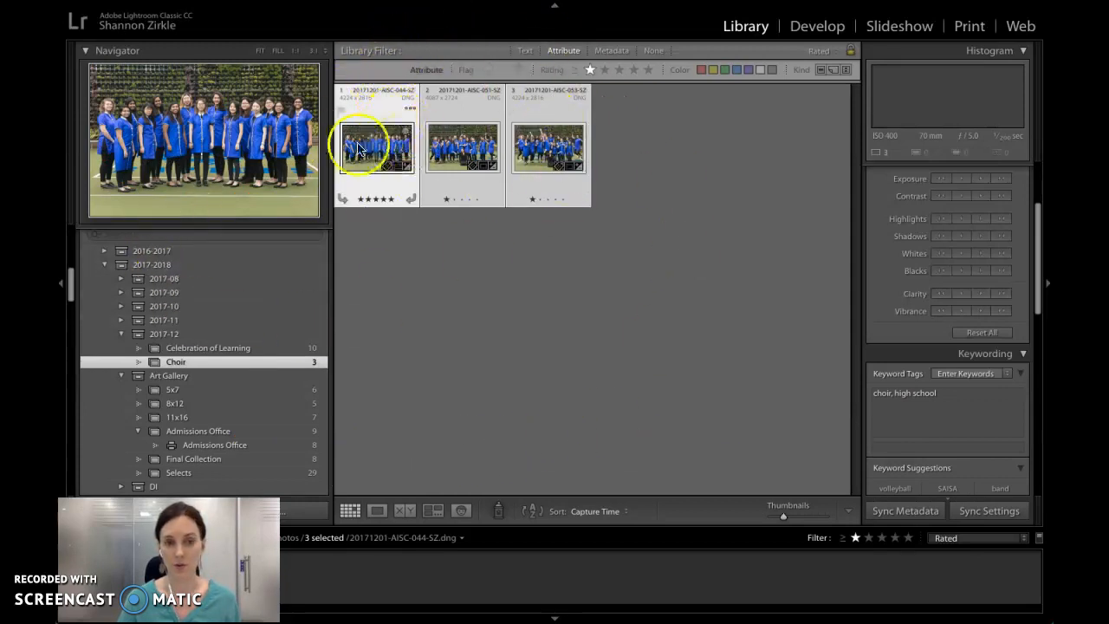
# - Examine the Choir collection's place in the list and the selected photos' metadata, including the empty caption field
pyautogui.scroll(2, 235, 354)
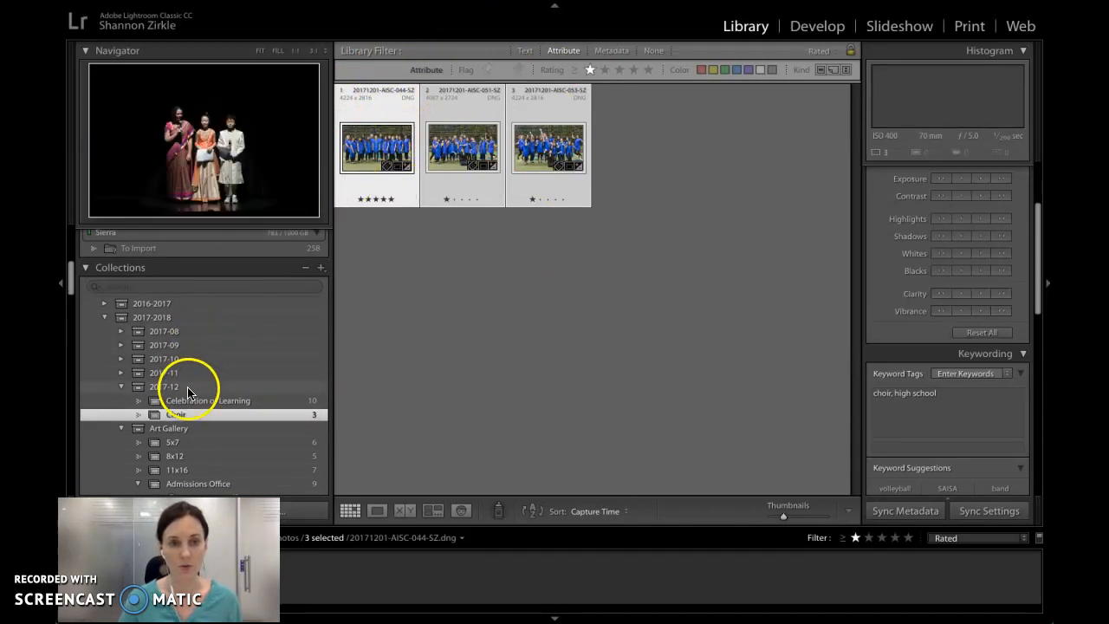
pyautogui.scroll(-1, 192, 394)
pyautogui.scroll(1, 217, 396)
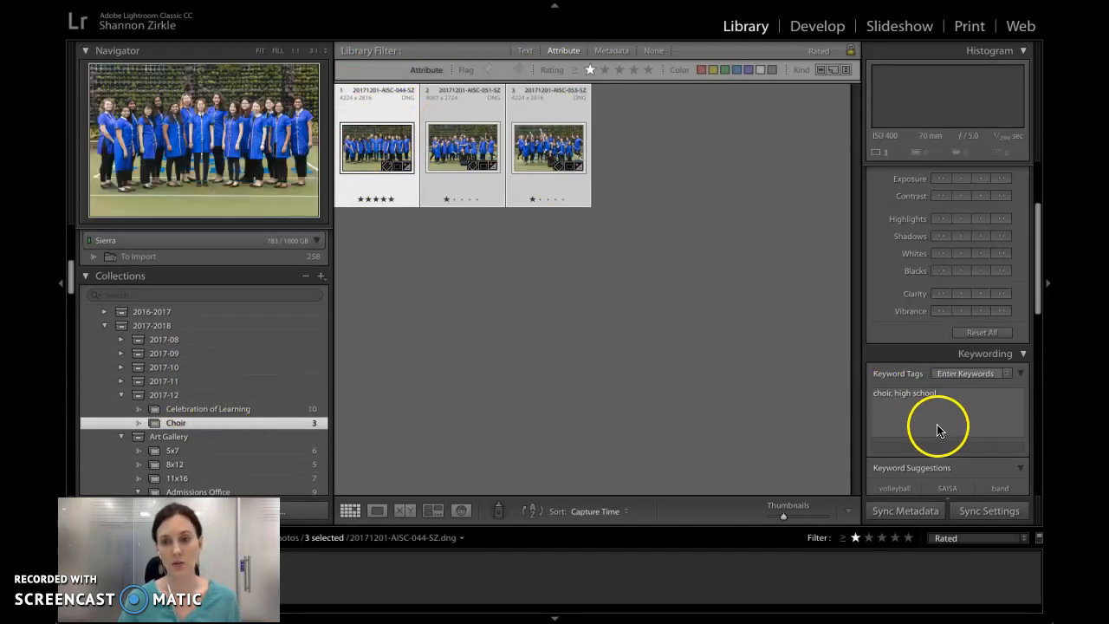
pyautogui.scroll(-6, 937, 426)
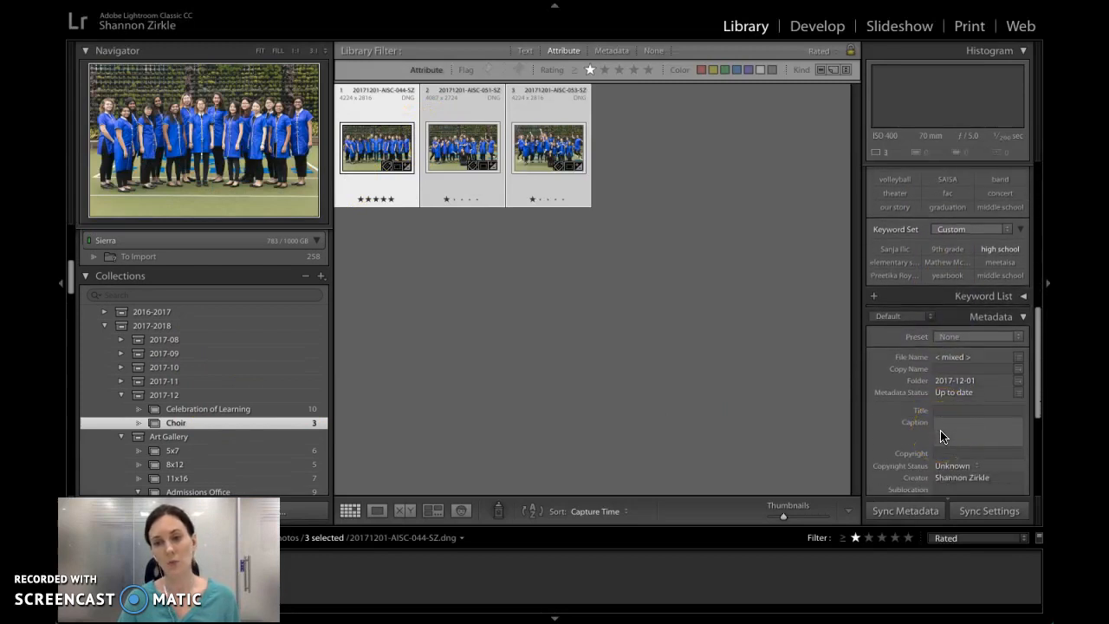
pyautogui.scroll(-2, 942, 436)
pyautogui.click(948, 351)
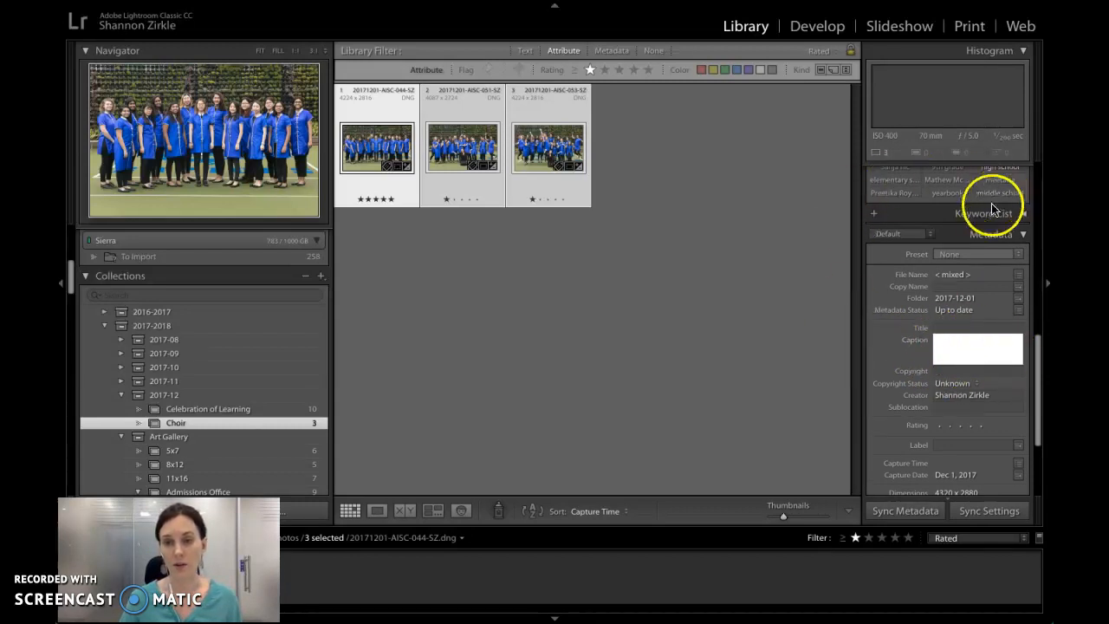
pyautogui.click(536, 319)
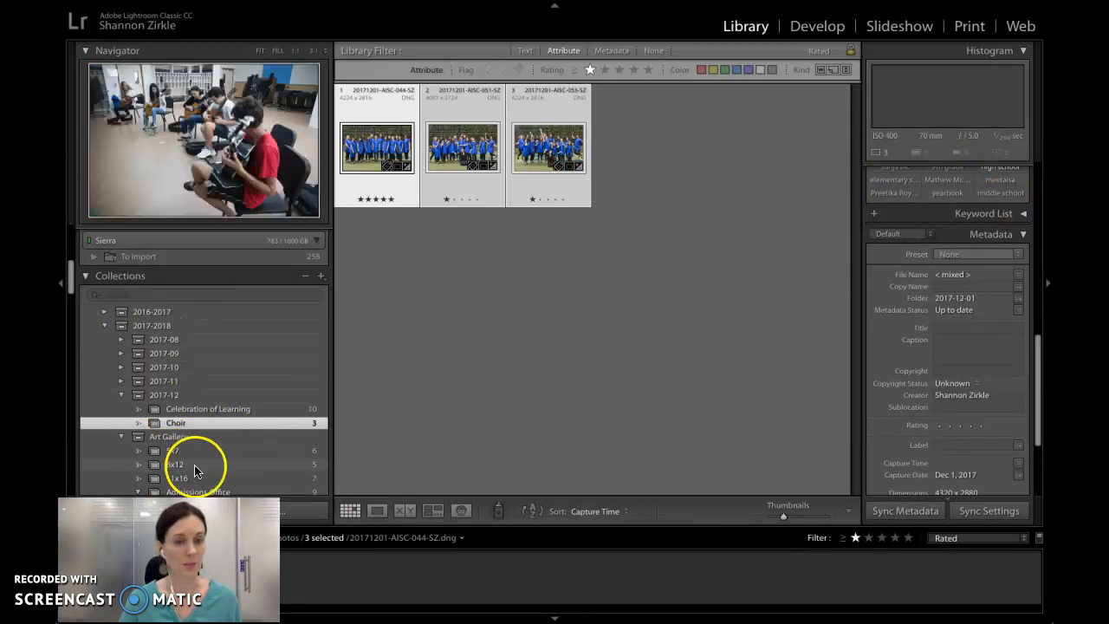
# - Compare the photos in the 2017-12-01 folder with the Choir collection in the 2017-12 set
pyautogui.scroll(10, 144, 390)
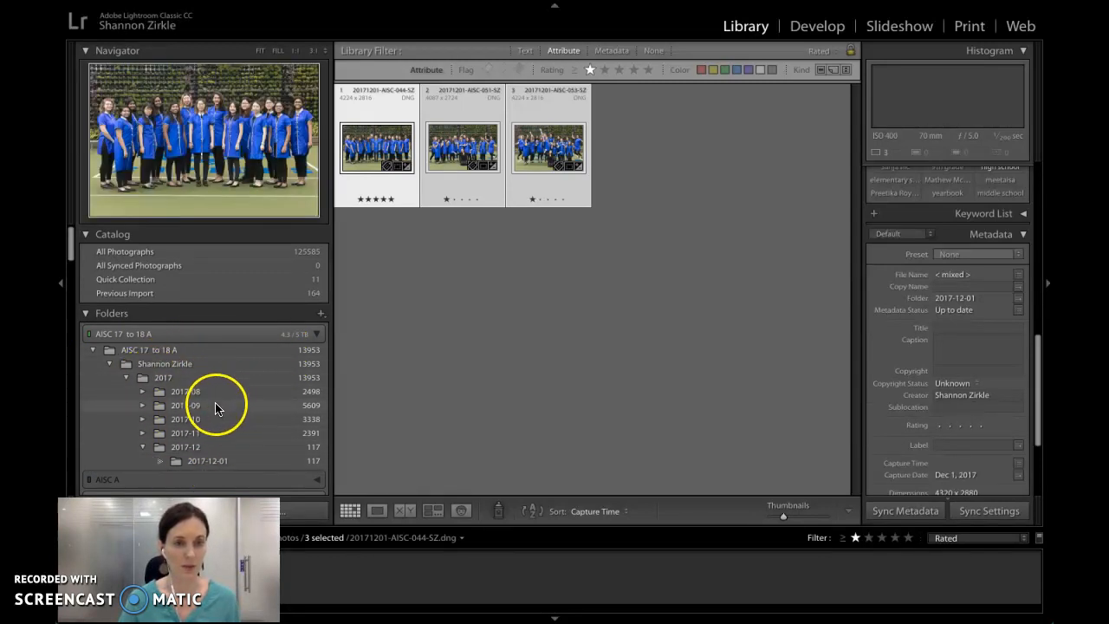
pyautogui.click(195, 460)
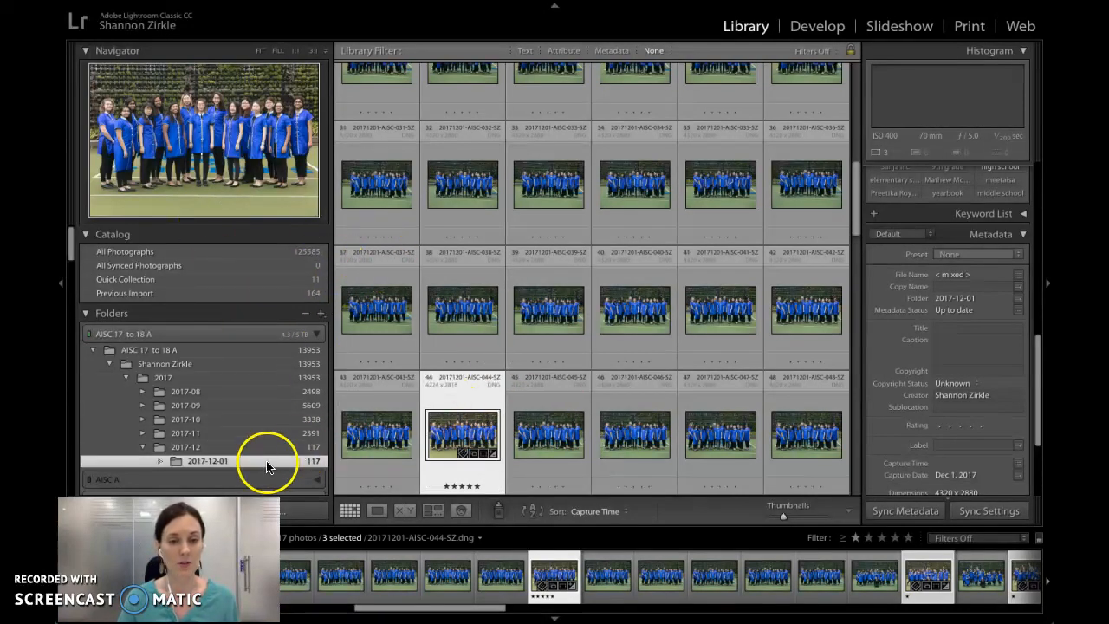
pyautogui.scroll(-6, 267, 459)
pyautogui.scroll(-3, 259, 464)
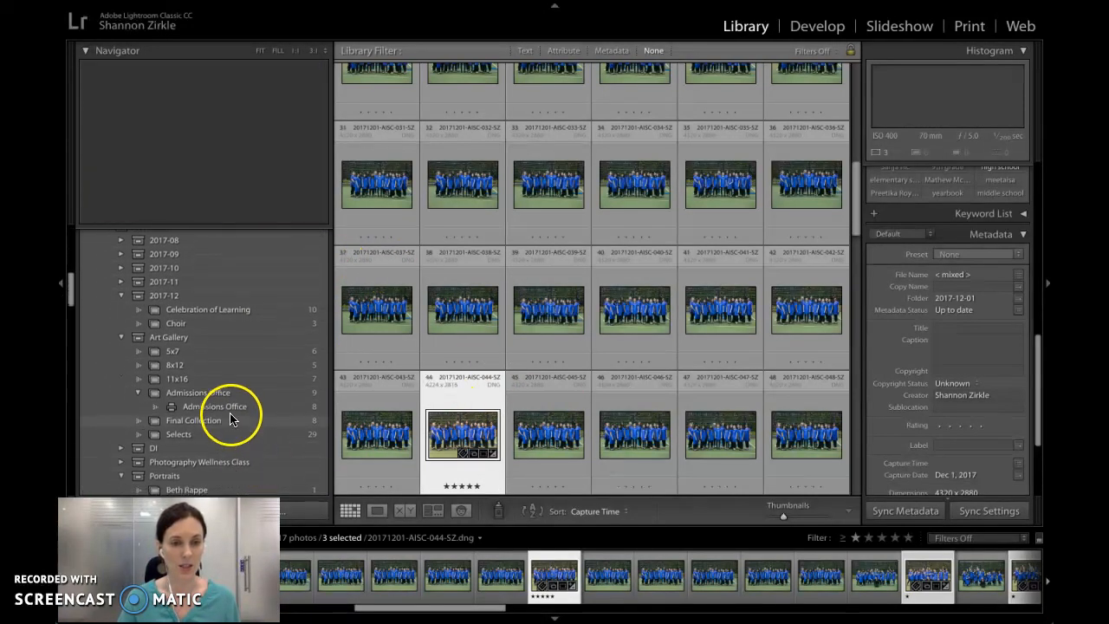
pyautogui.click(194, 324)
pyautogui.click(256, 314)
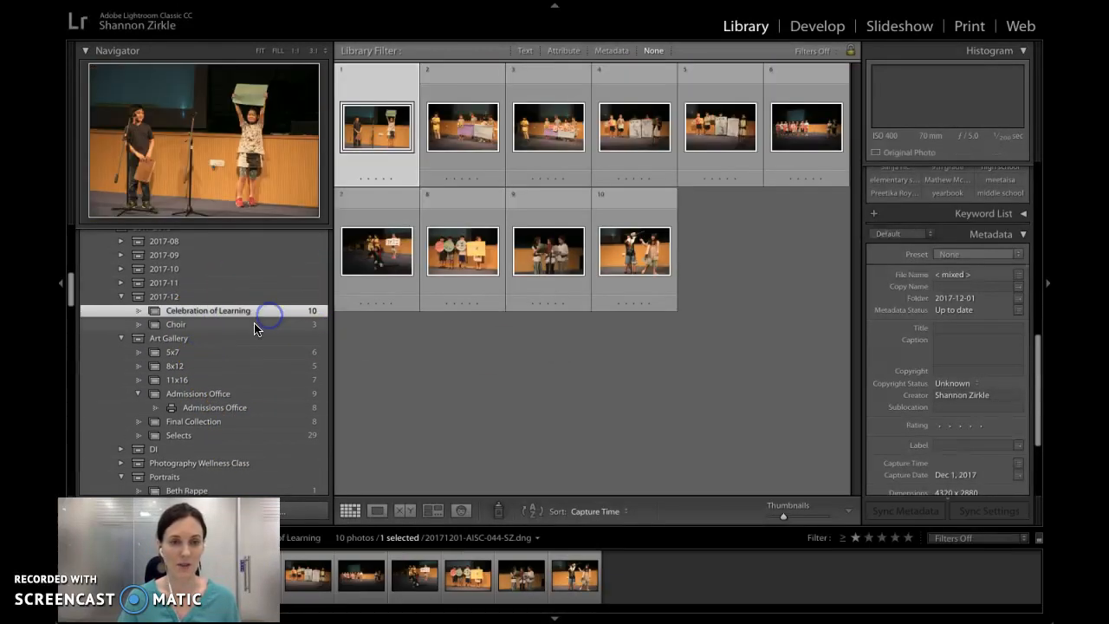
pyautogui.click(255, 325)
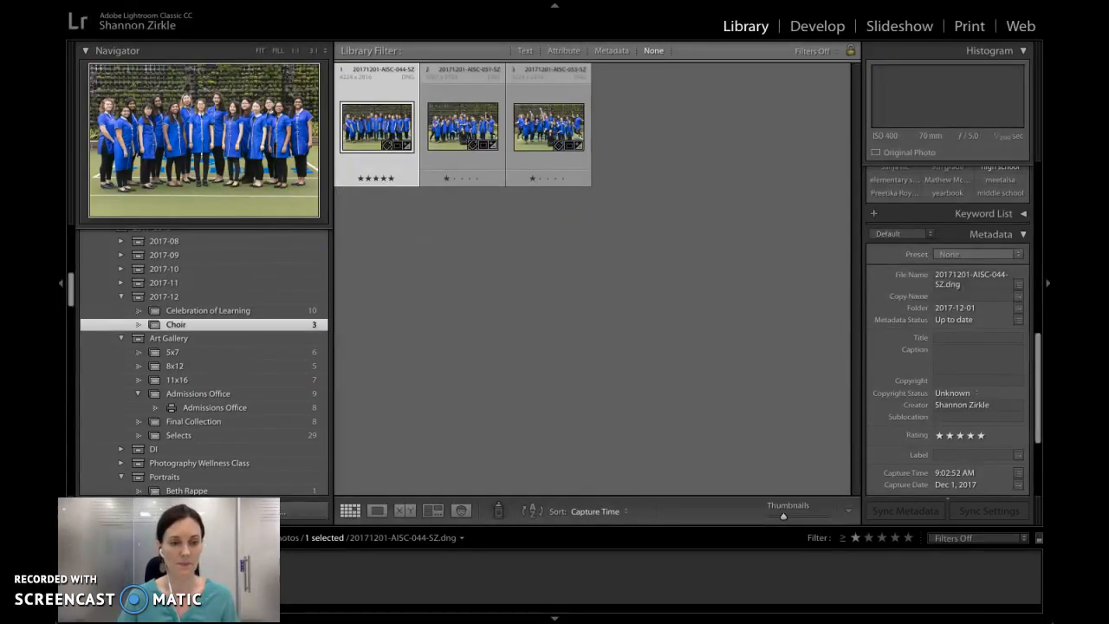